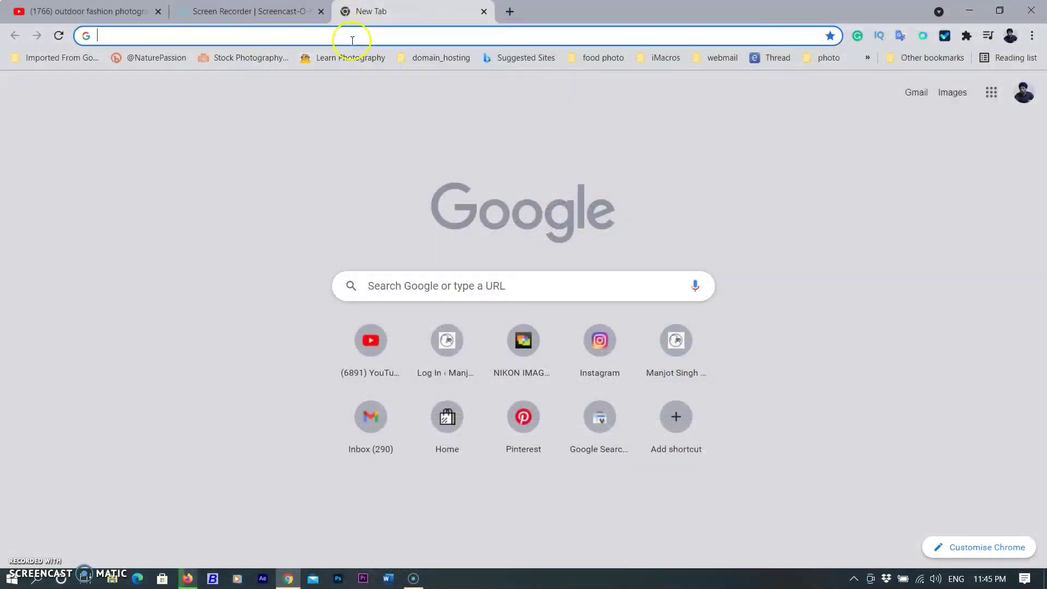
Step: Search Google for 'nikon webcam utility' and bring up the link options for the Nikon Download Center result
{"action": "left_click", "coordinate": [351, 39]}
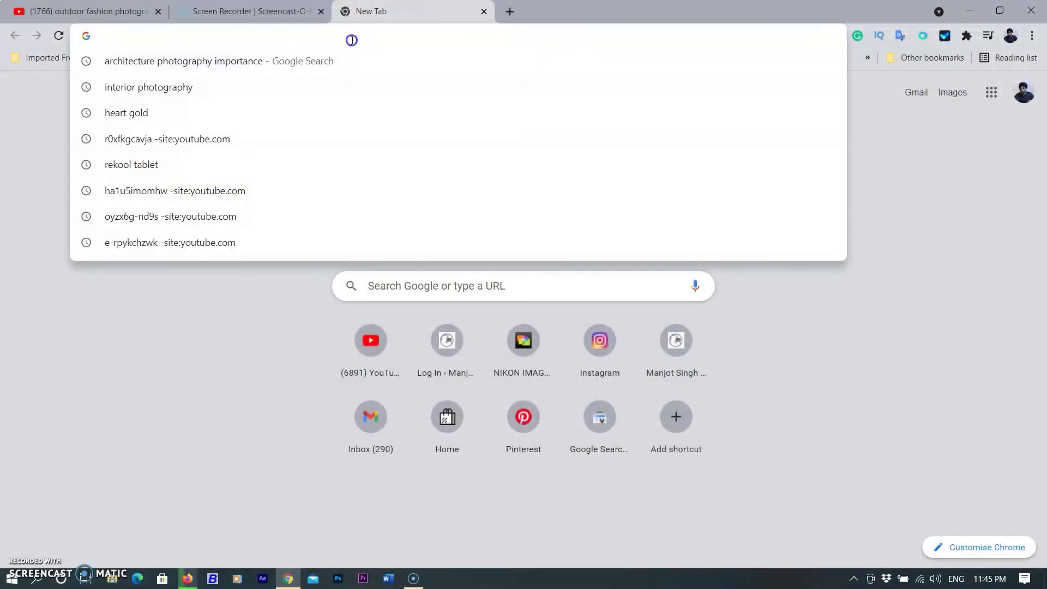
{"action": "type", "text": "nij"}
{"action": "key", "text": "BackSpace"}
{"action": "type", "text": "kon webcam utility"}
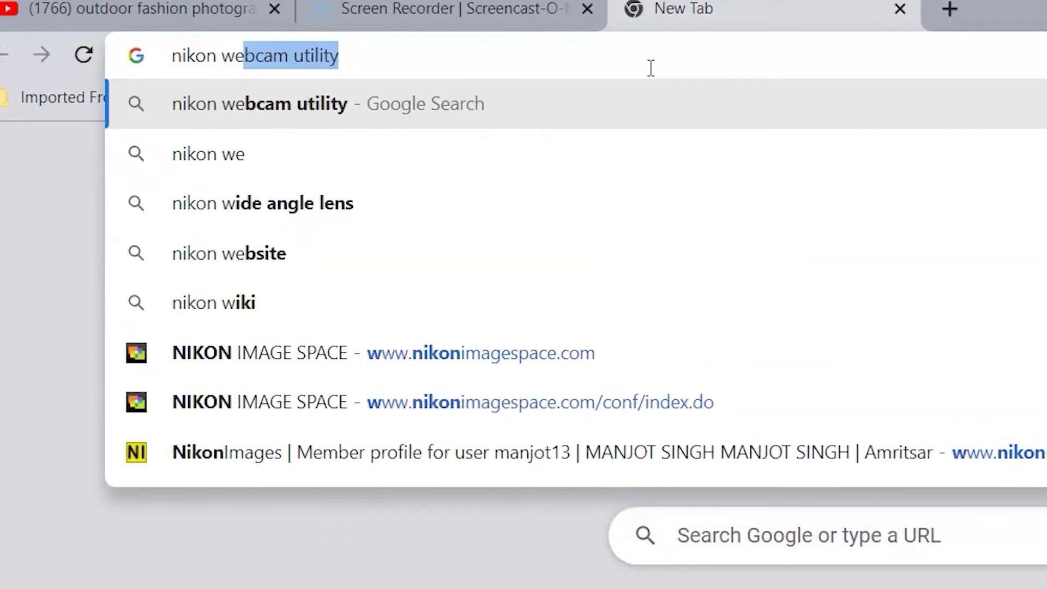
{"action": "key", "text": "Right"}
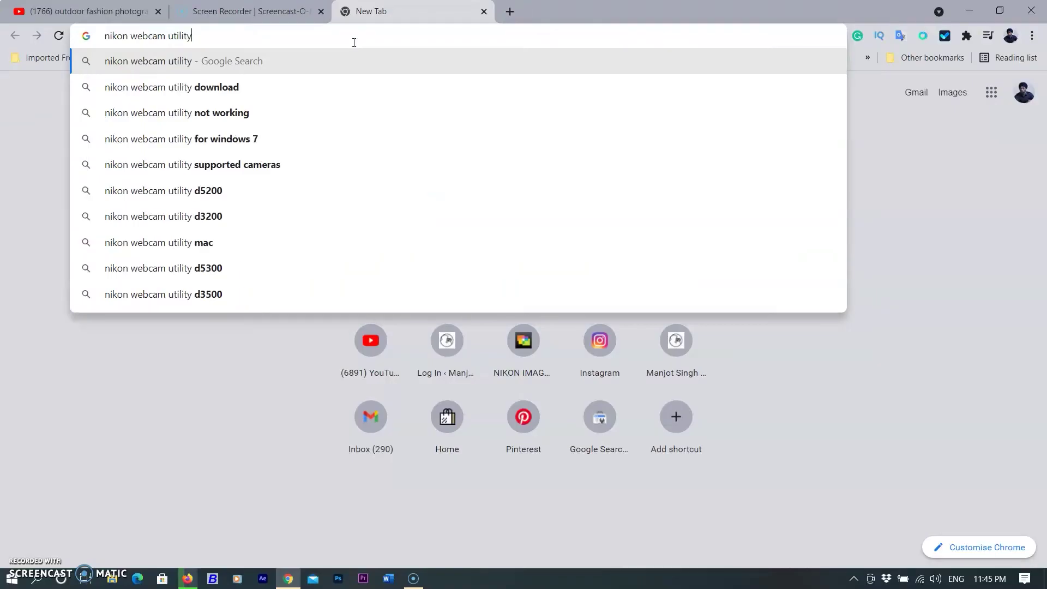
{"action": "key", "text": "Return"}
{"action": "right_click", "coordinate": [420, 125]}
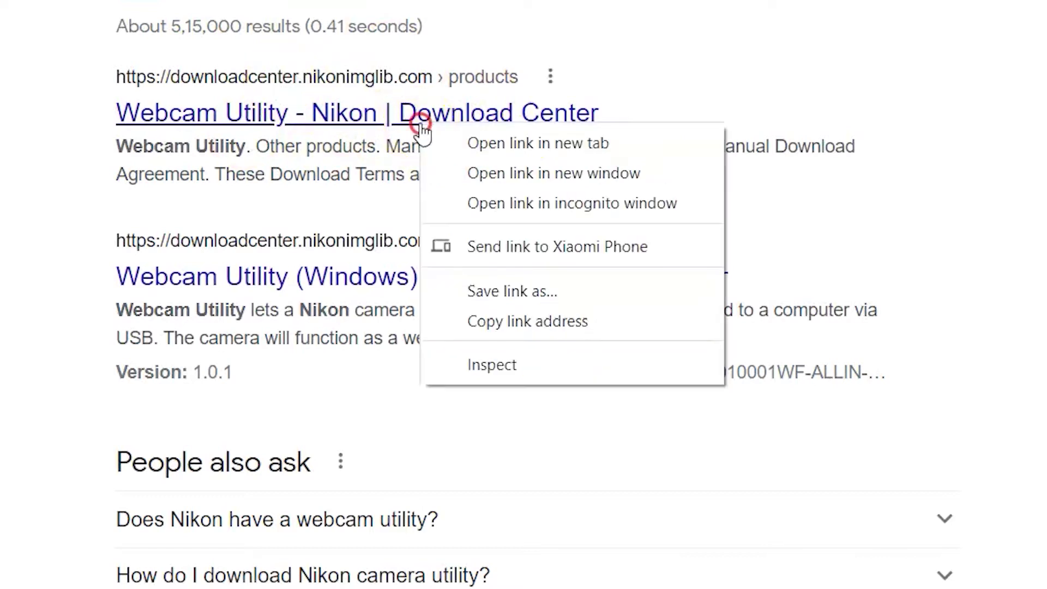
Step: Open the Webcam Utility result in a new tab and go to the Windows Ver. 1.0.2 download page
{"action": "left_click", "coordinate": [538, 143]}
{"action": "scroll", "coordinate": [335, 200], "scroll_direction": "down", "scroll_amount": 3}
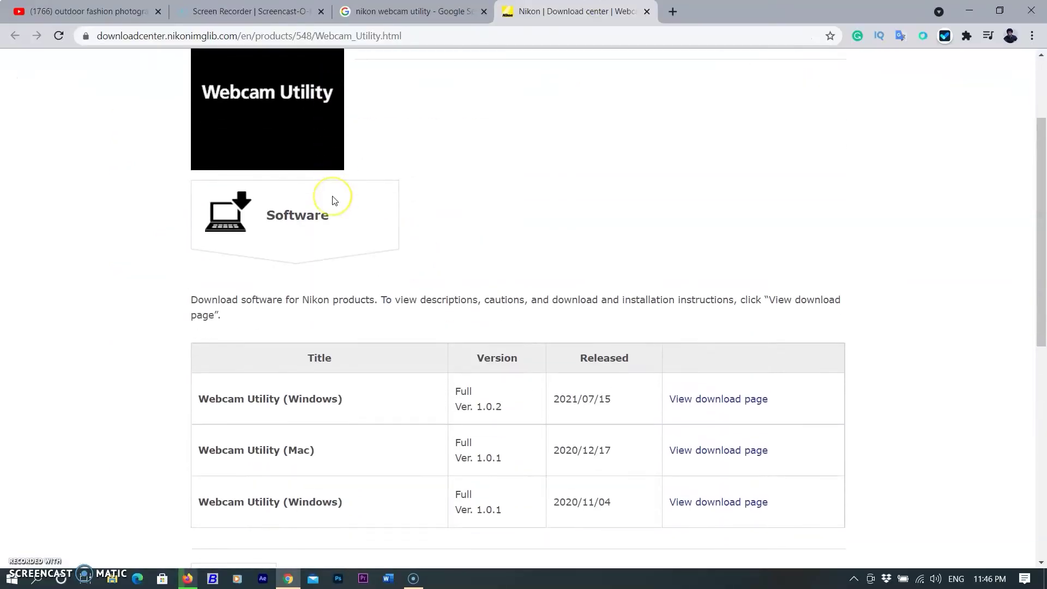
{"action": "scroll", "coordinate": [335, 200], "scroll_direction": "down", "scroll_amount": 1}
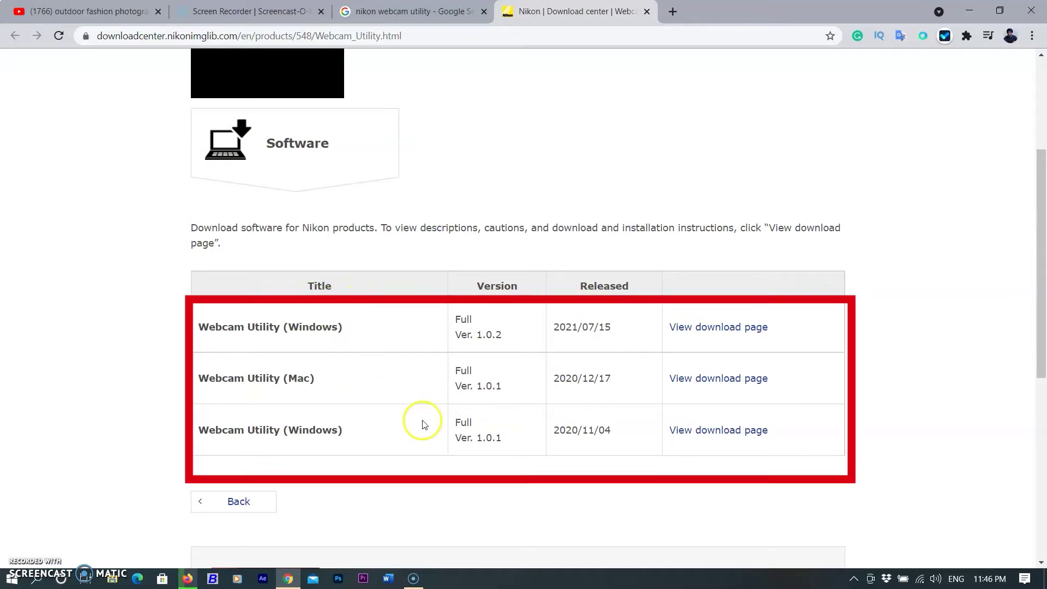
{"action": "left_click", "coordinate": [713, 327]}
Step: Review the Notices and System requirements, highlighting D7500 in the supported camera list
{"action": "scroll", "coordinate": [211, 241], "scroll_direction": "down", "scroll_amount": 6}
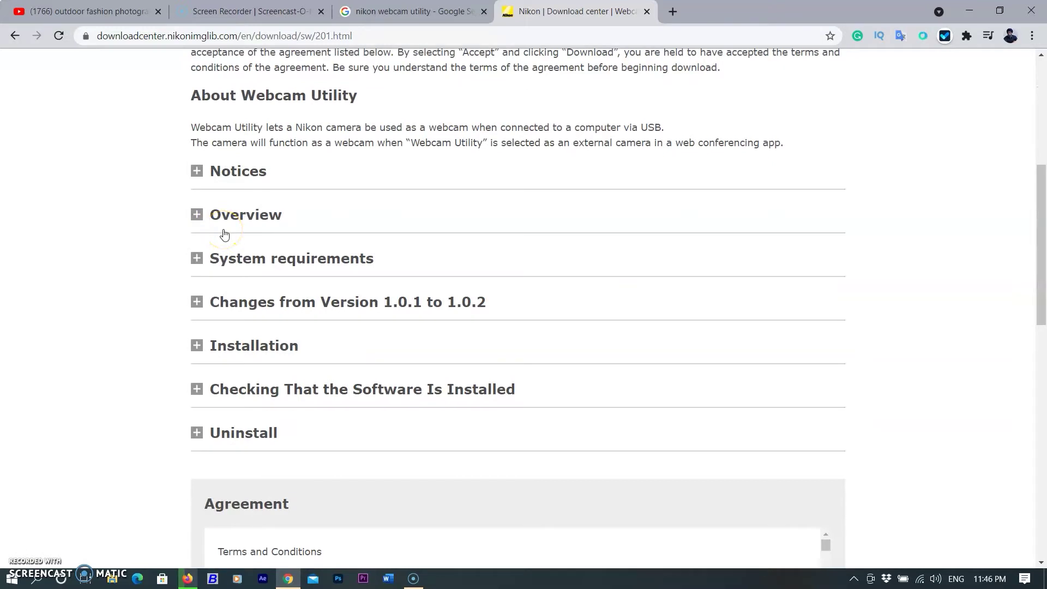
{"action": "left_click", "coordinate": [198, 171]}
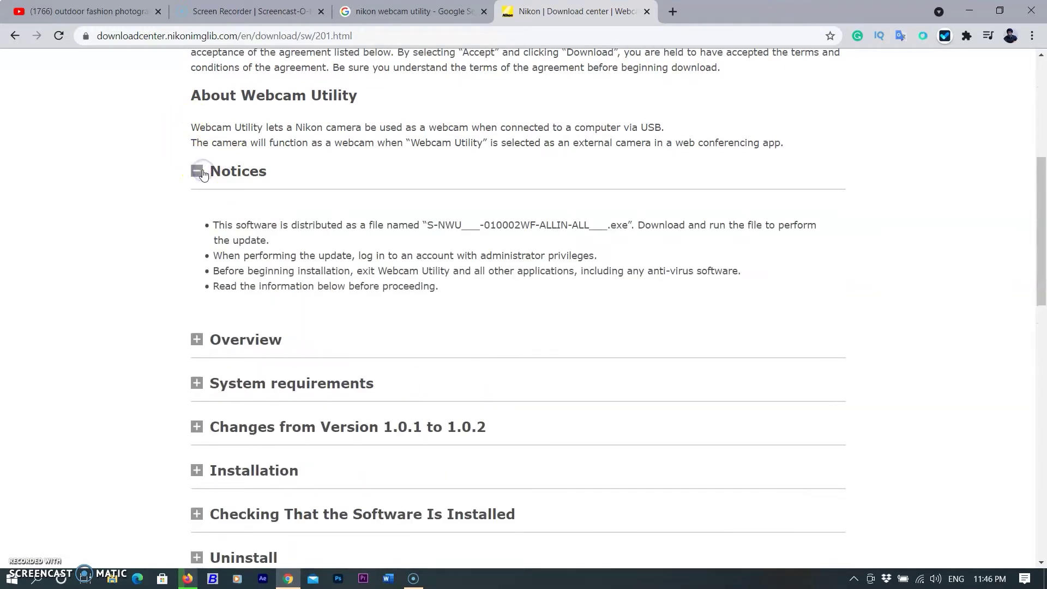
{"action": "left_click", "coordinate": [201, 171]}
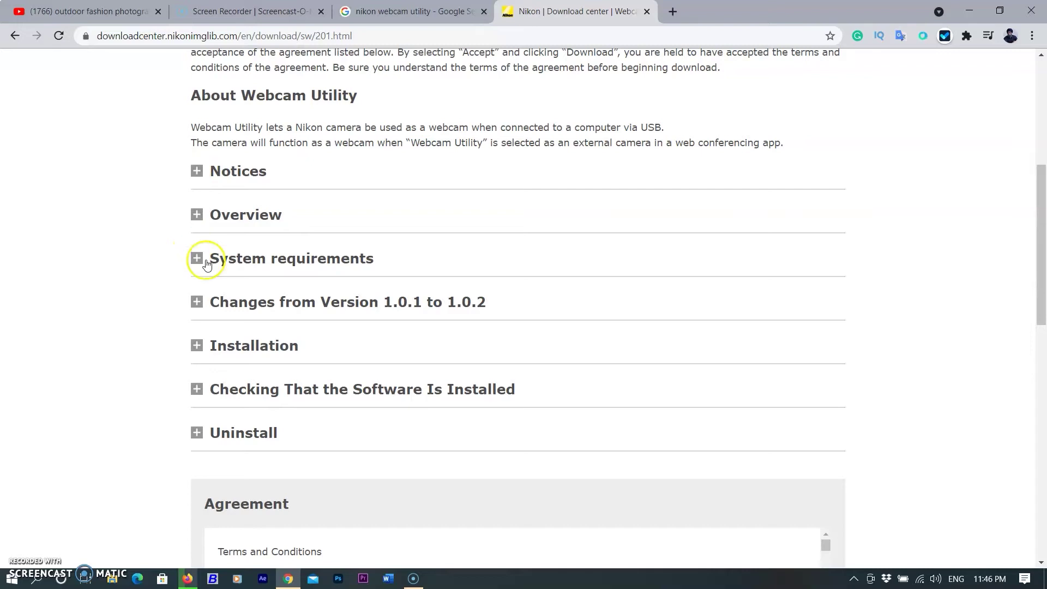
{"action": "left_click", "coordinate": [198, 259]}
{"action": "scroll", "coordinate": [382, 294], "scroll_direction": "down", "scroll_amount": 5}
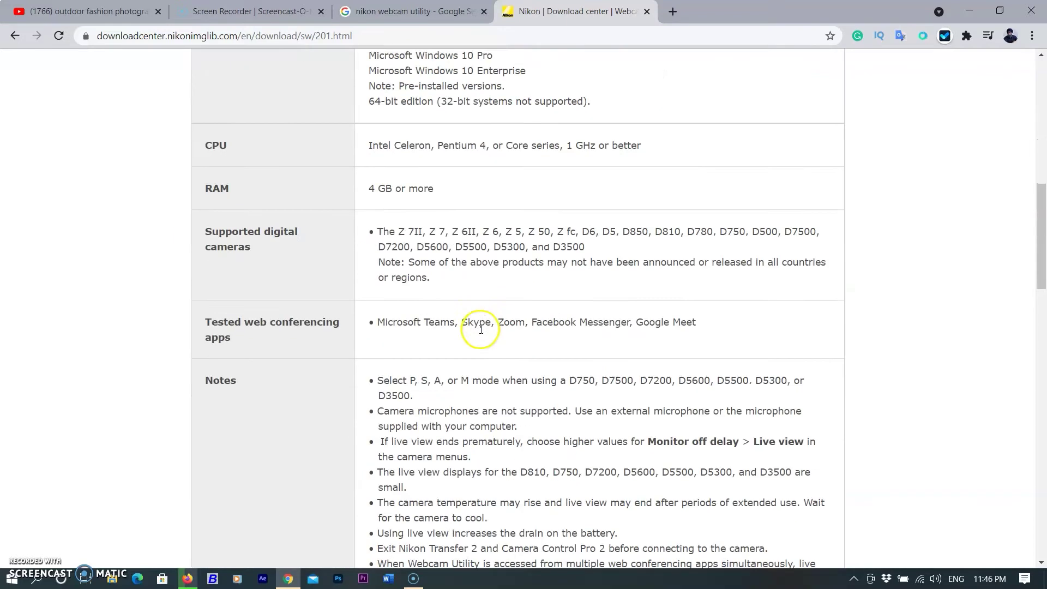
{"action": "left_click_drag", "start_coordinate": [370, 233], "coordinate": [826, 232]}
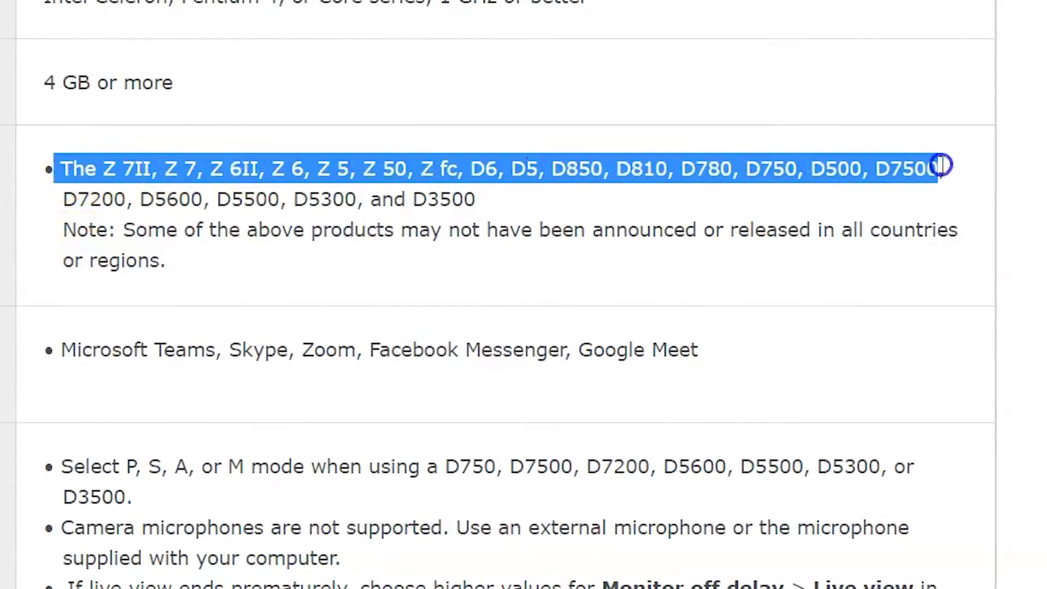
{"action": "left_click_drag", "start_coordinate": [942, 165], "coordinate": [966, 203]}
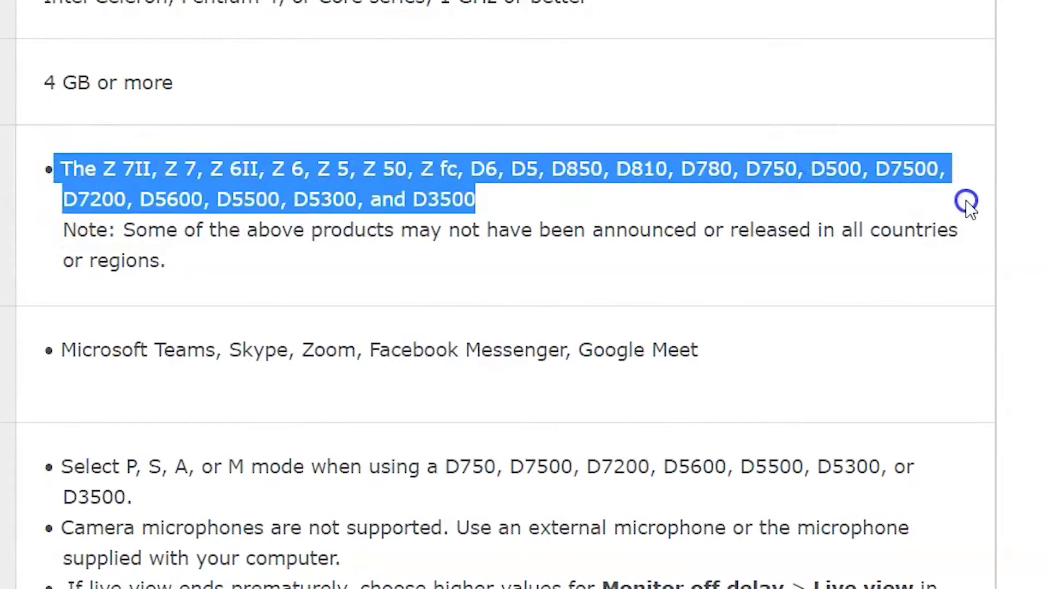
{"action": "left_click", "coordinate": [876, 159]}
{"action": "left_click_drag", "start_coordinate": [876, 167], "coordinate": [961, 169]}
{"action": "scroll", "coordinate": [532, 236], "scroll_direction": "down", "scroll_amount": 10}
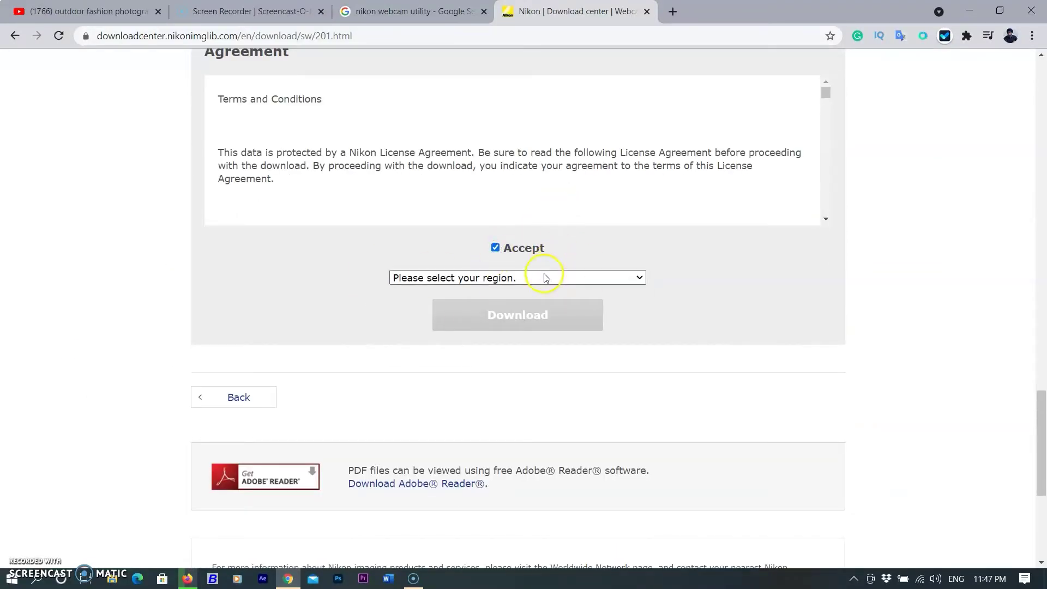
Step: Download Webcam Utility for the Asia, Oceania region and run its installer through the setup pages
{"action": "left_click", "coordinate": [545, 278]}
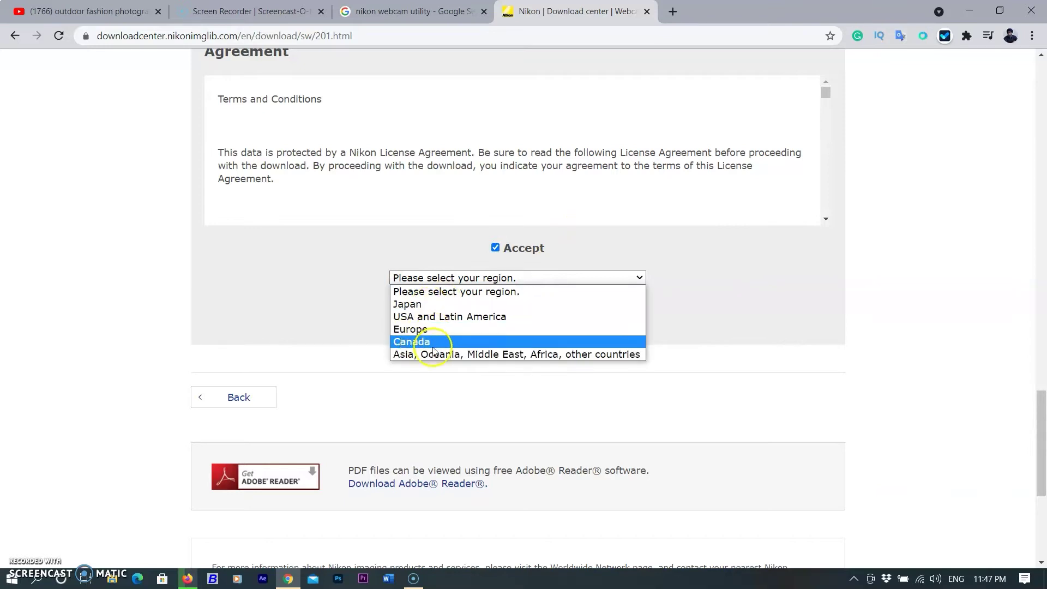
{"action": "left_click", "coordinate": [427, 354]}
{"action": "double_click", "coordinate": [493, 352]}
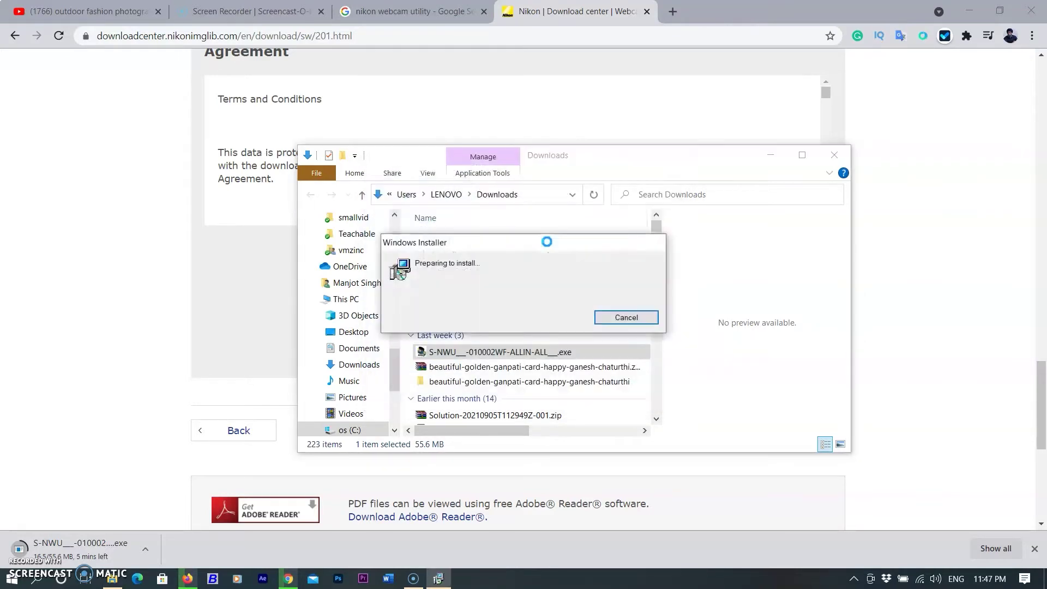
{"action": "left_click", "coordinate": [603, 411]}
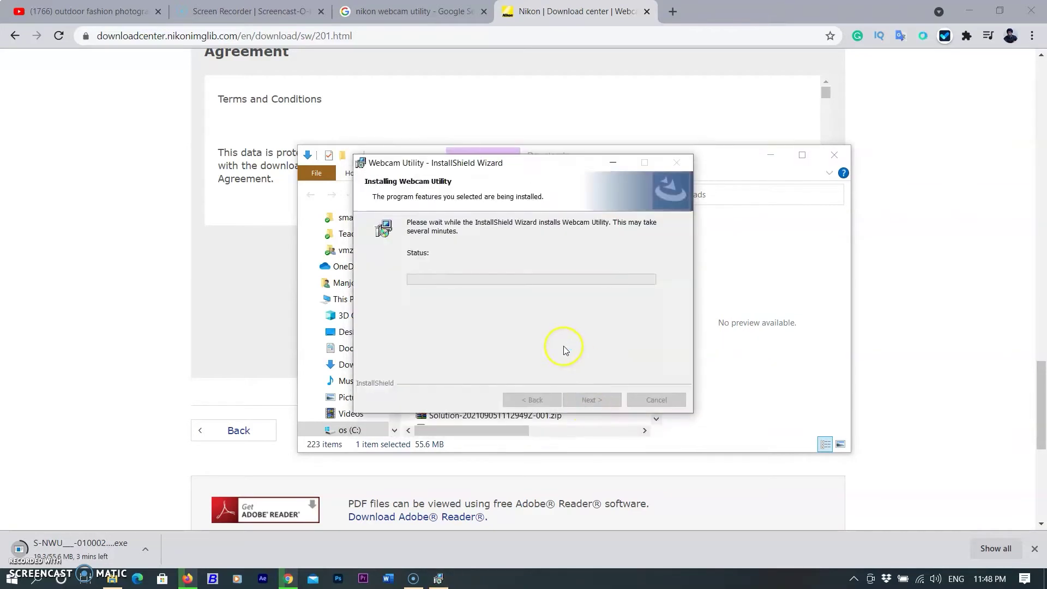
Step: Finish the installer, launch Streamlabs OBS from Start search, and select the New Scene_display scene
{"action": "left_click", "coordinate": [596, 399]}
{"action": "left_click", "coordinate": [12, 580]}
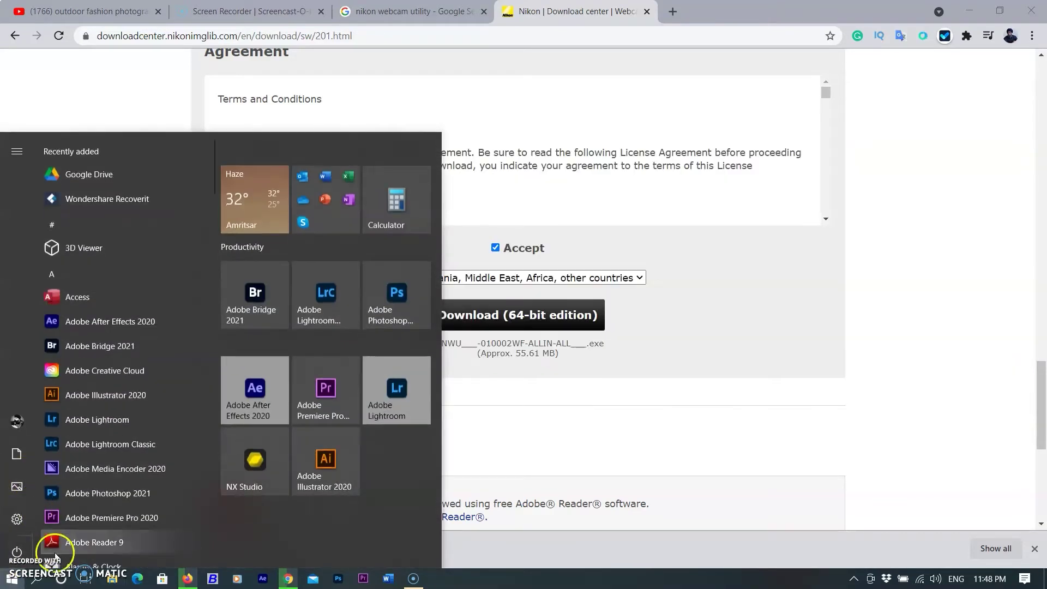
{"action": "left_click", "coordinate": [36, 578]}
{"action": "type", "text": "st"}
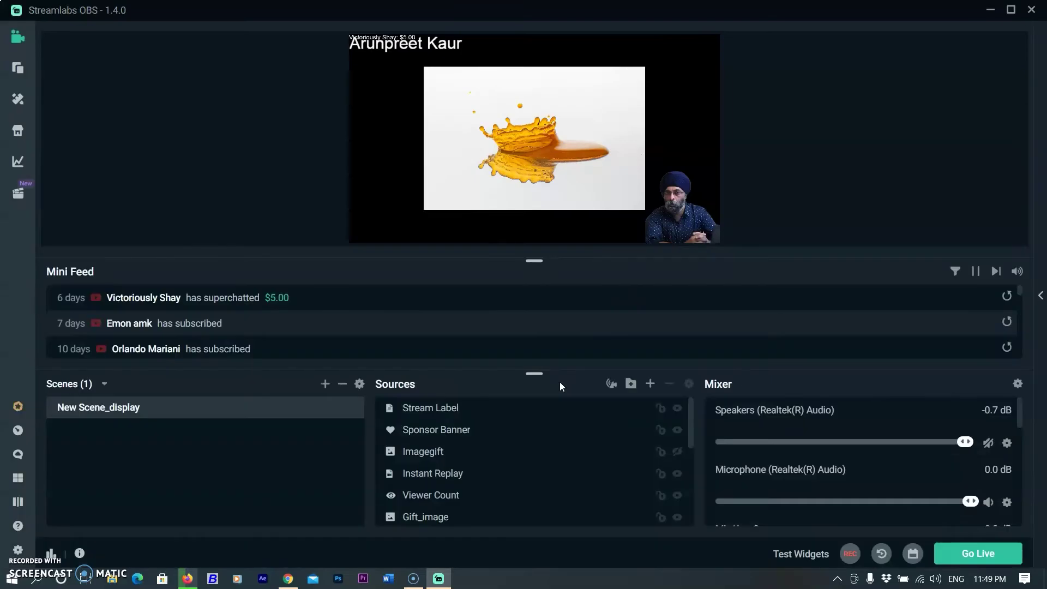
{"action": "left_click", "coordinate": [262, 398]}
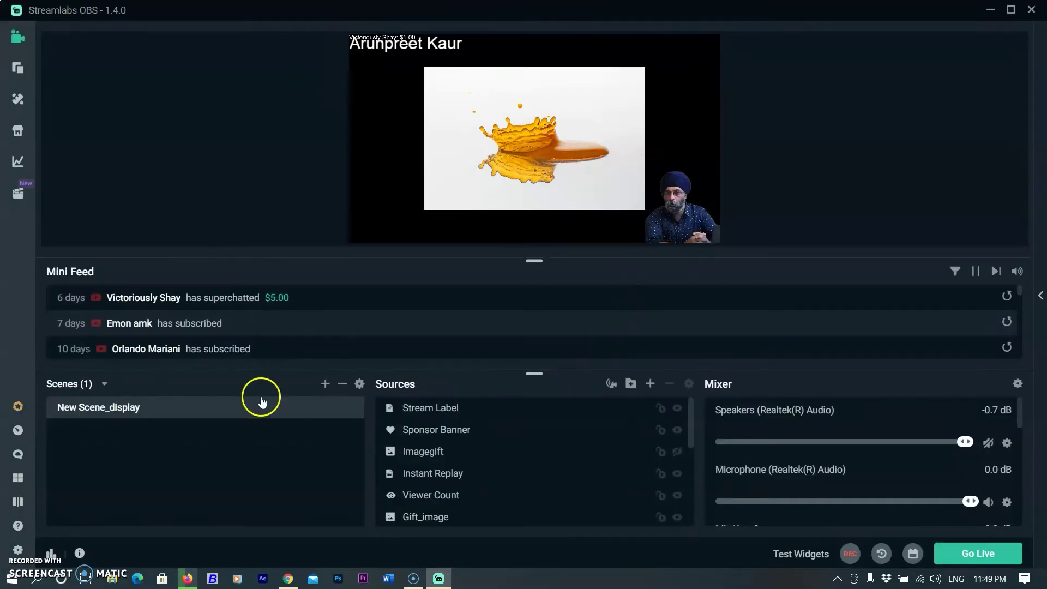
Step: Add a Video Capture Device source with the default name, using Nikon Webcam Utility as its device
{"action": "left_click", "coordinate": [652, 385]}
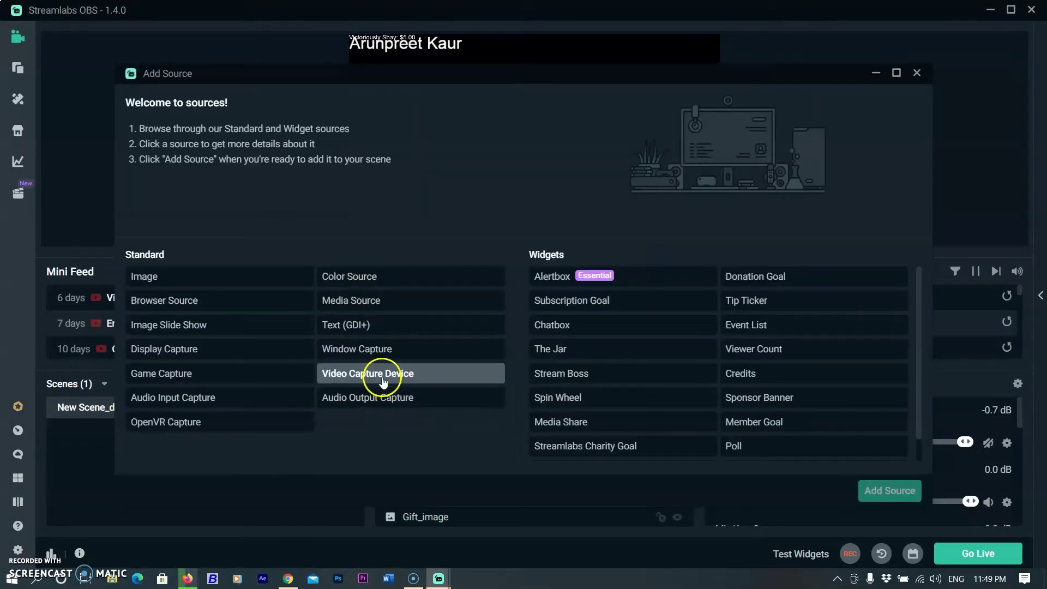
{"action": "left_click", "coordinate": [384, 376]}
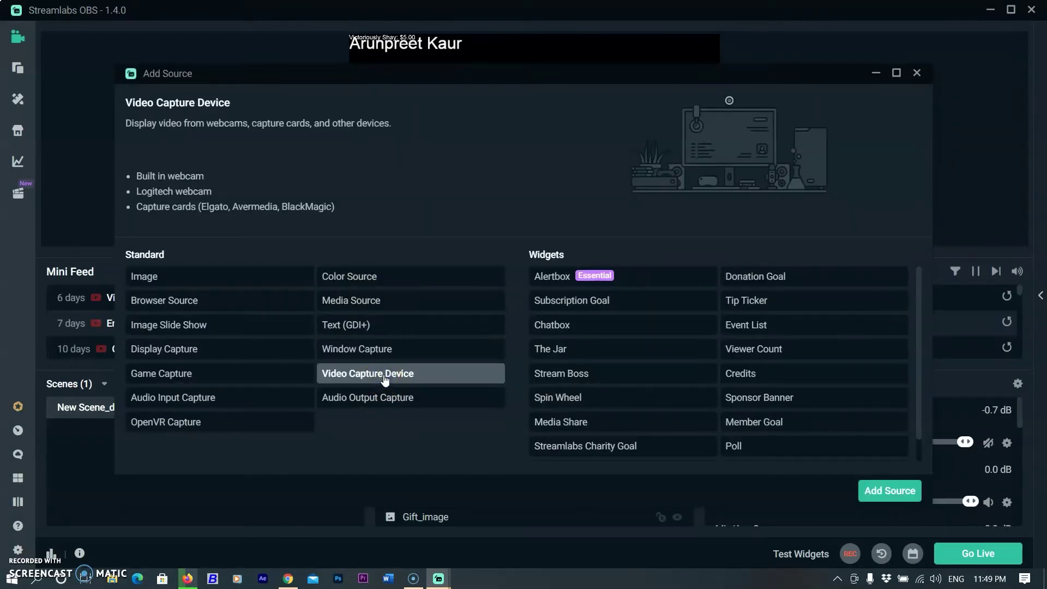
{"action": "left_click", "coordinate": [870, 491]}
{"action": "left_click", "coordinate": [504, 253]}
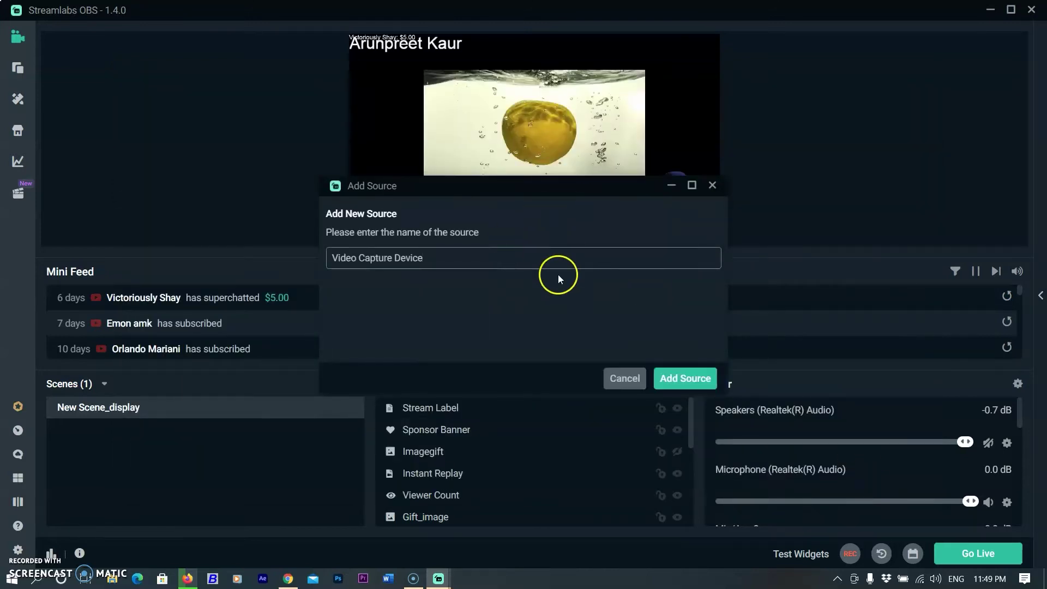
{"action": "left_click", "coordinate": [685, 378]}
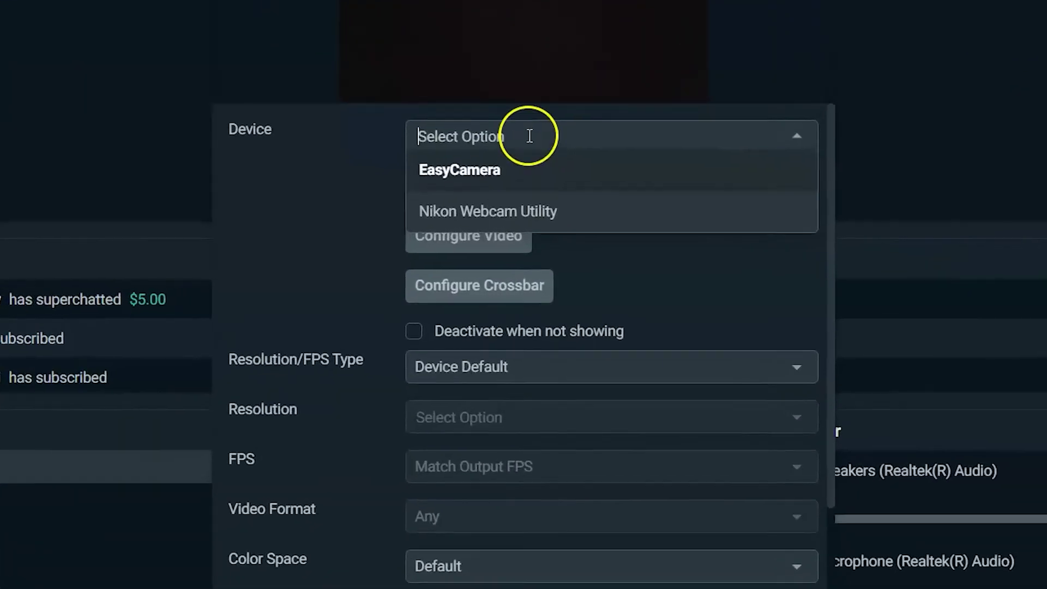
{"action": "left_click", "coordinate": [525, 129]}
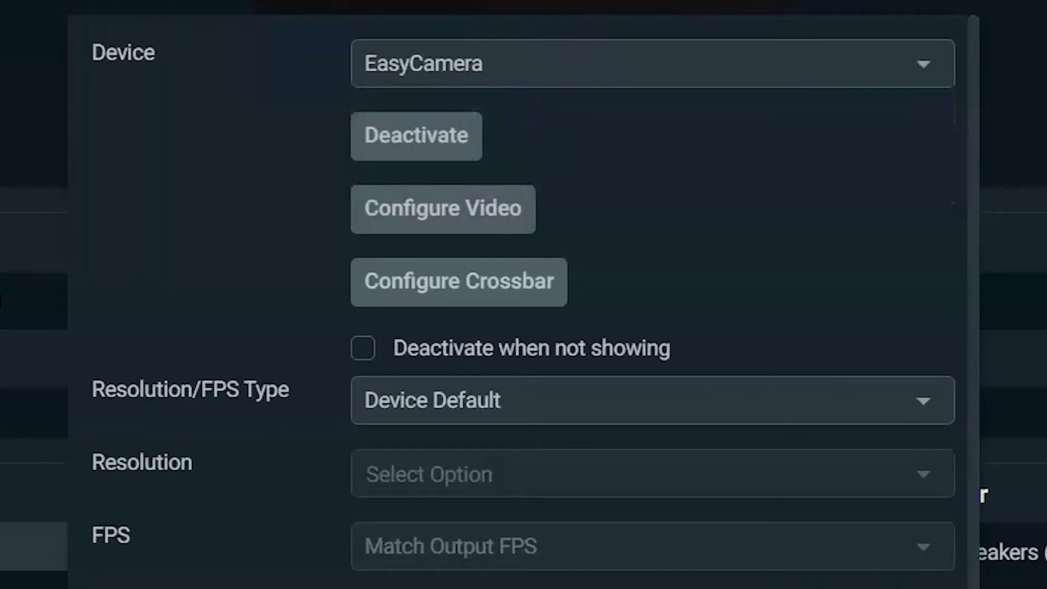
{"action": "left_click", "coordinate": [590, 79]}
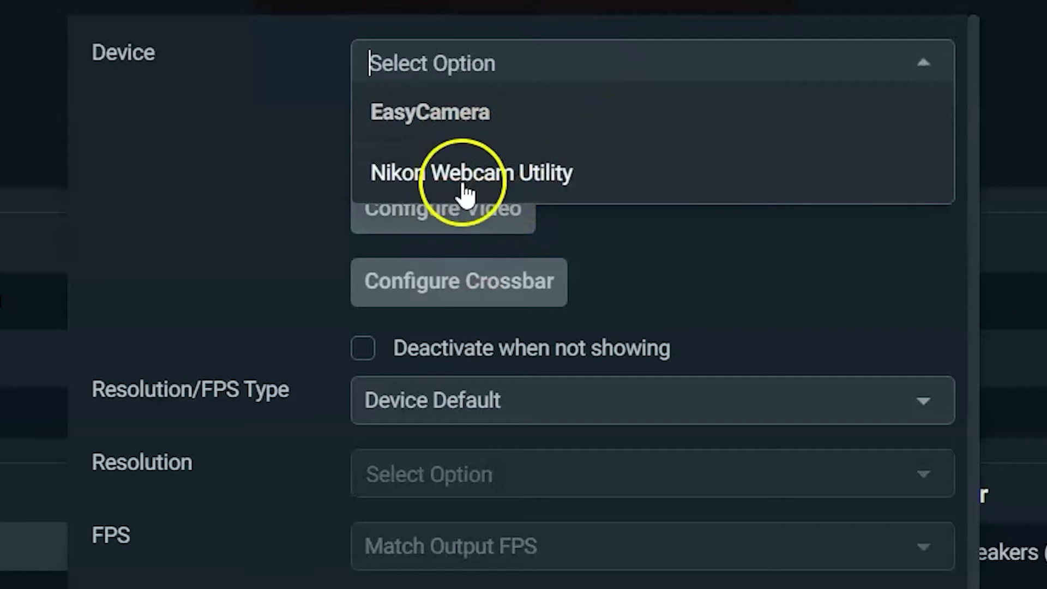
{"action": "left_click", "coordinate": [501, 172]}
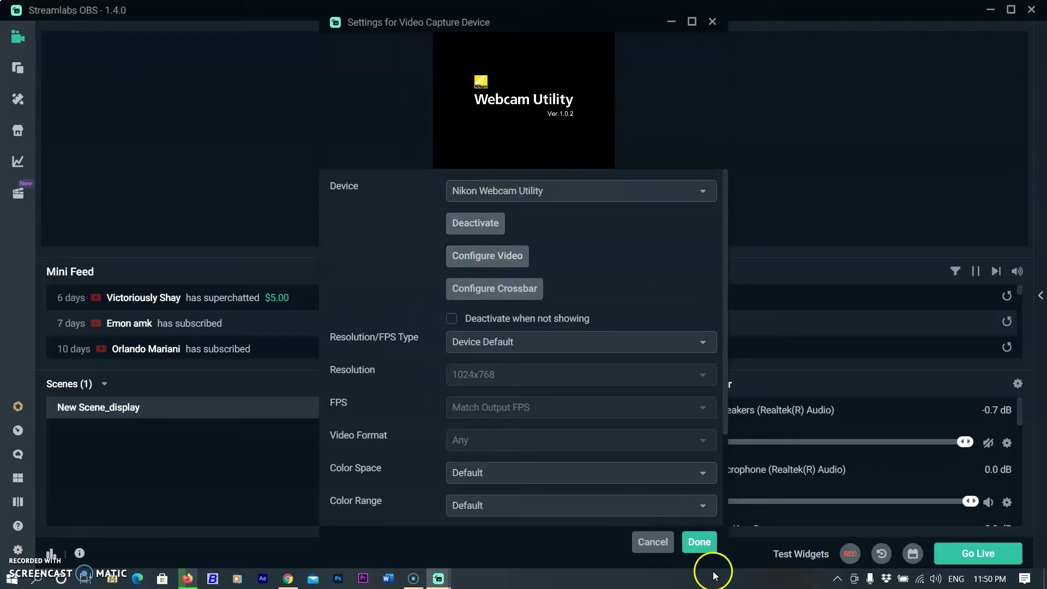
Step: Apply Transform > Stretch to Screen to the Video Capture Device source
{"action": "left_click", "coordinate": [697, 542]}
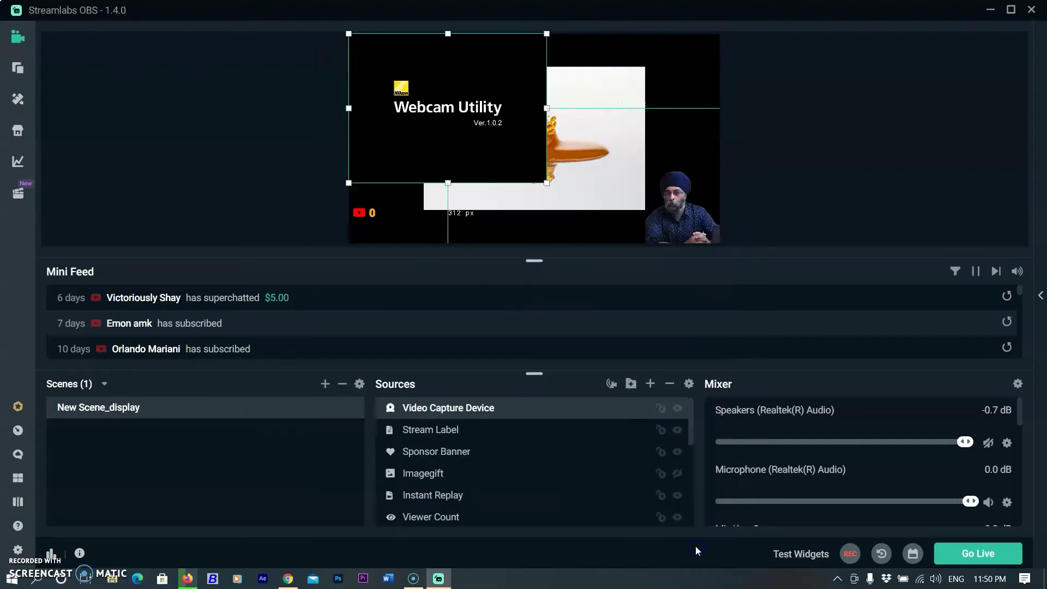
{"action": "right_click", "coordinate": [546, 144]}
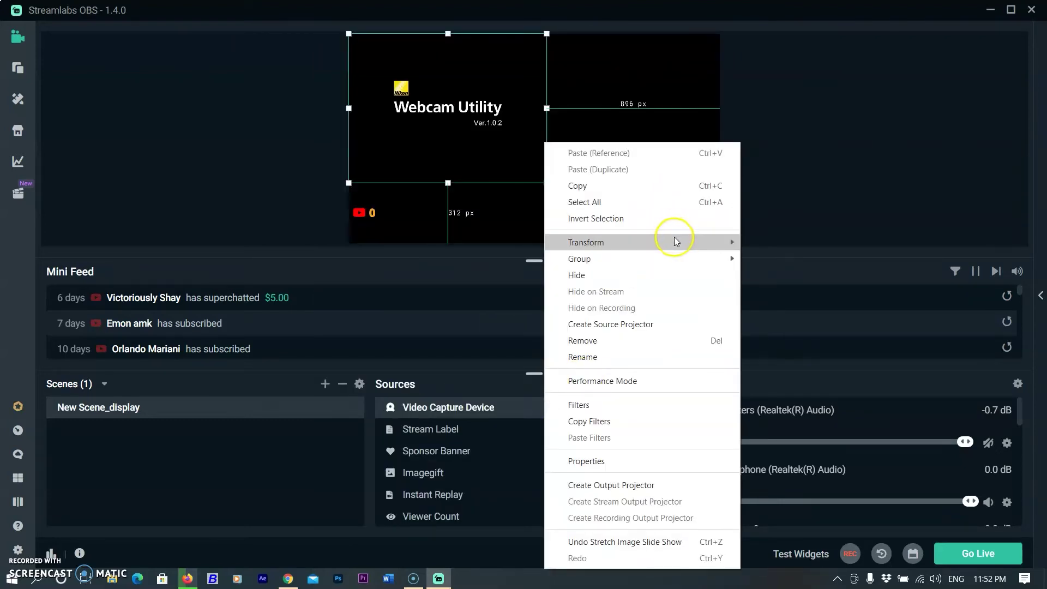
{"action": "mouse_move", "coordinate": [676, 242]}
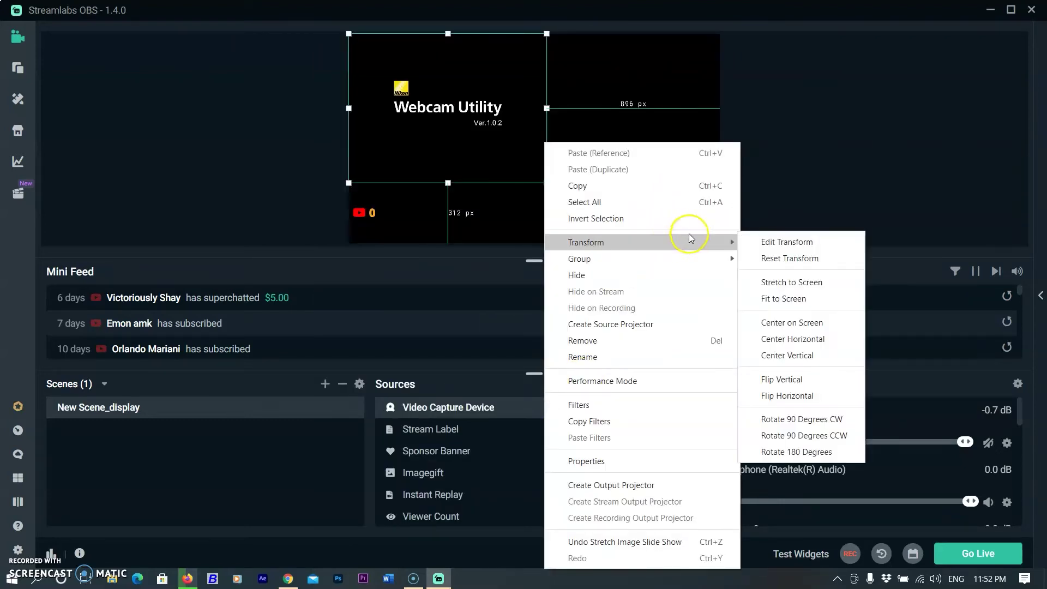
{"action": "left_click", "coordinate": [814, 289]}
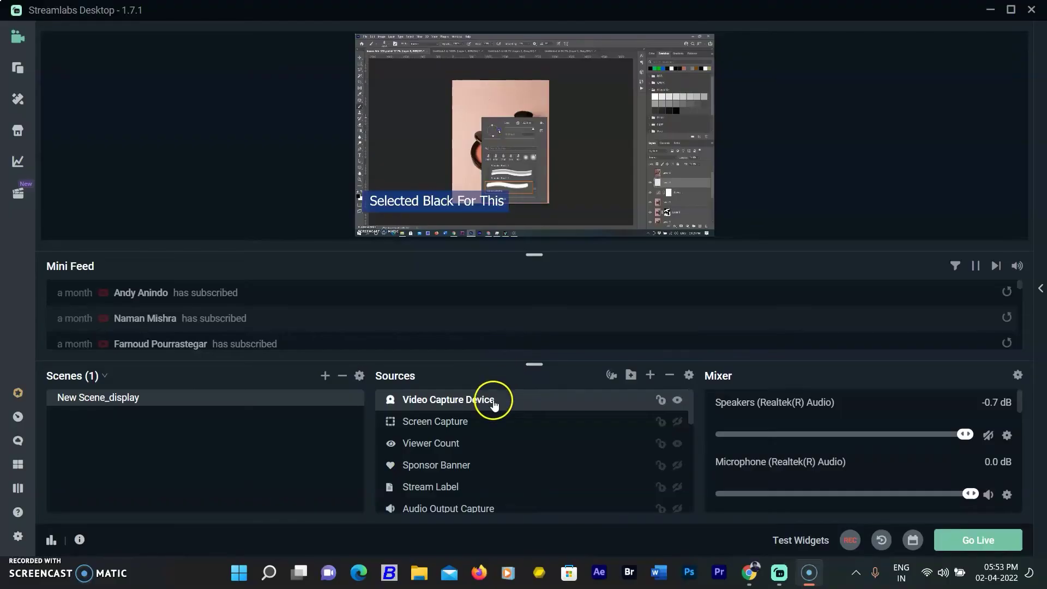
Step: Switch the Video Capture Device from EasyCamera to Nikon Webcam Utility, then enlarge its feed against the canvas's right edge
{"action": "double_click", "coordinate": [493, 403]}
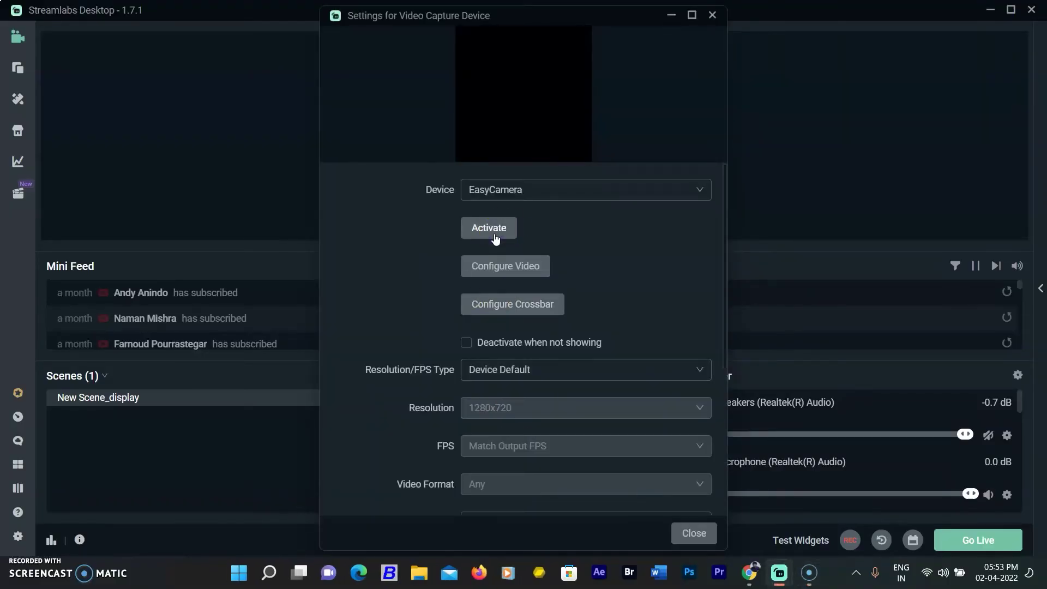
{"action": "left_click", "coordinate": [506, 230]}
{"action": "left_click", "coordinate": [695, 533]}
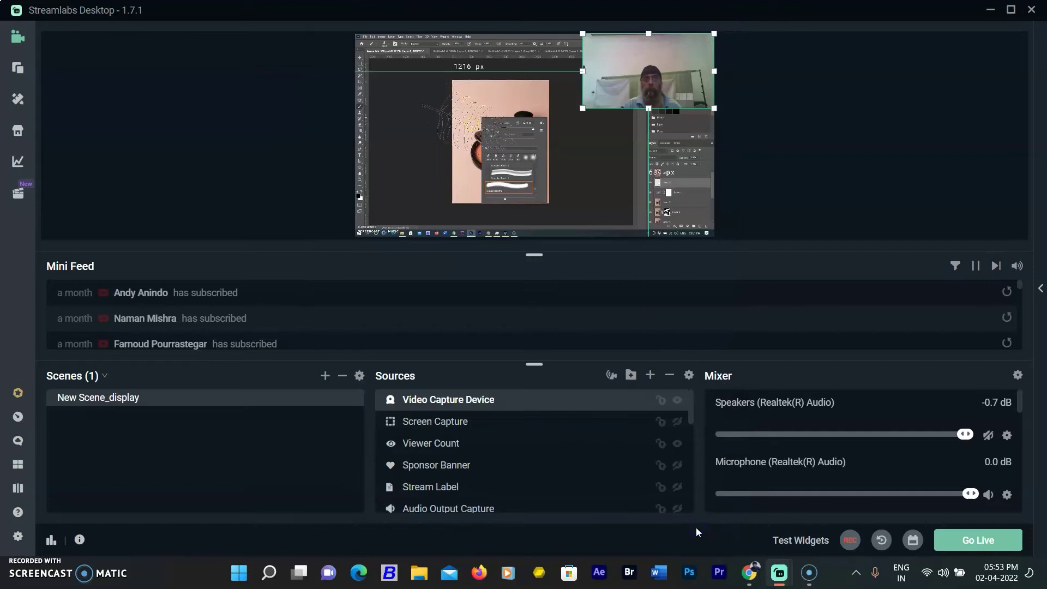
{"action": "double_click", "coordinate": [523, 401]}
{"action": "left_click", "coordinate": [673, 188]}
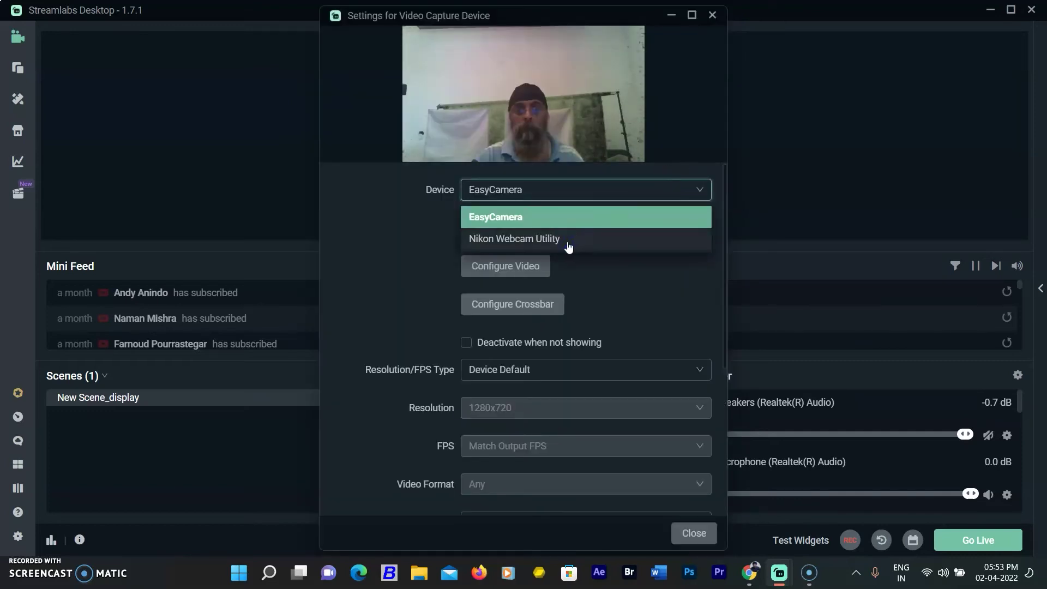
{"action": "left_click", "coordinate": [544, 240]}
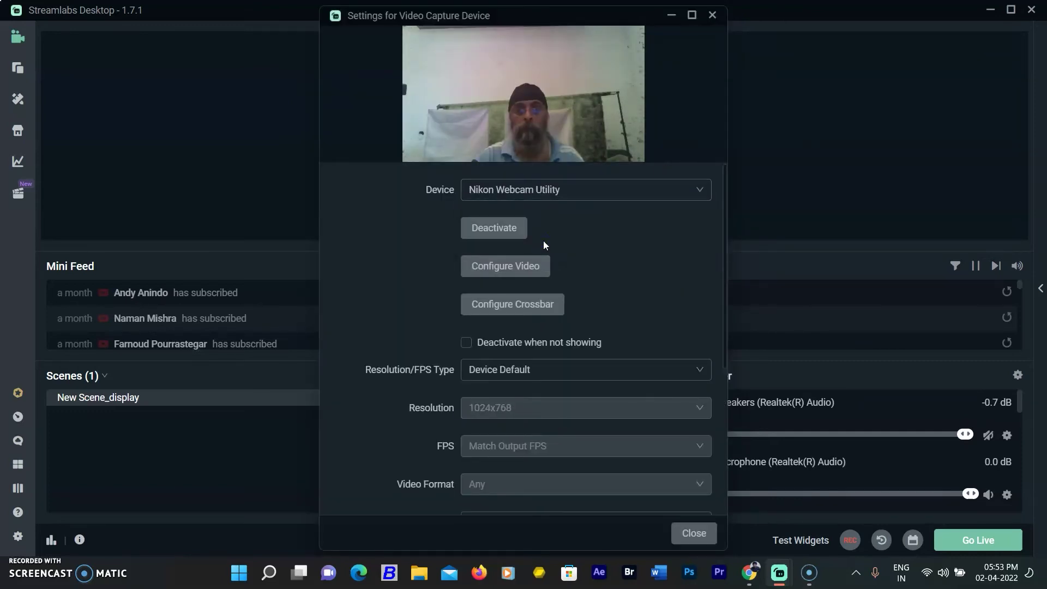
{"action": "left_click", "coordinate": [636, 149]}
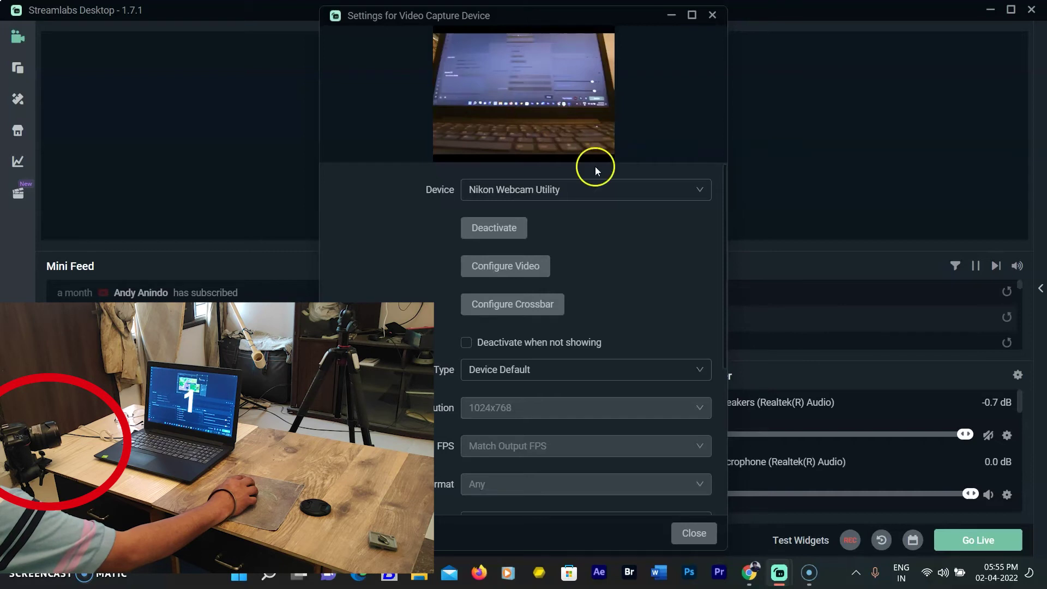
{"action": "left_click", "coordinate": [696, 535]}
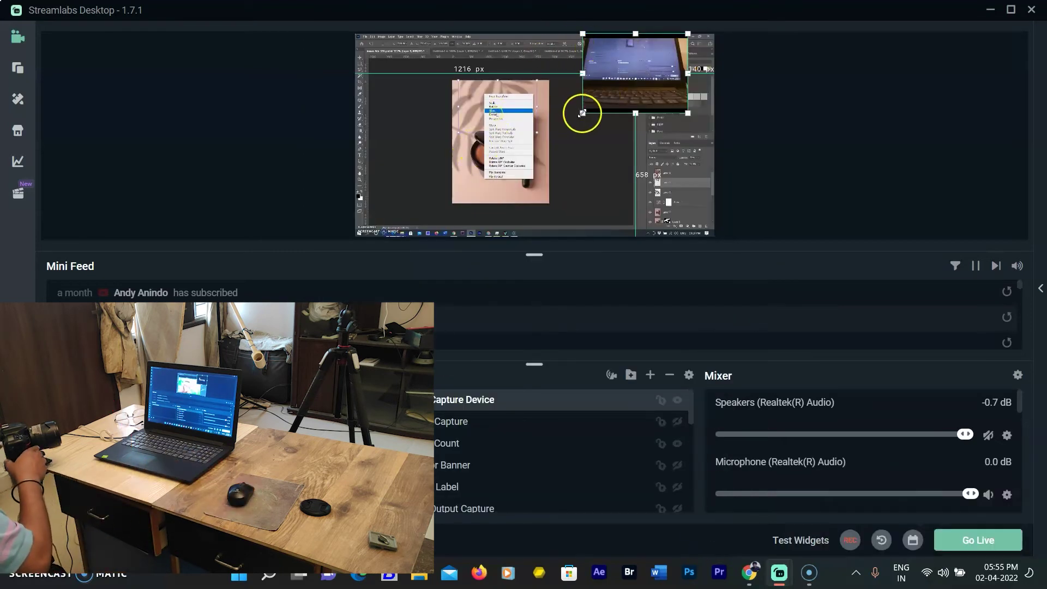
{"action": "left_click_drag", "start_coordinate": [580, 113], "coordinate": [502, 173]}
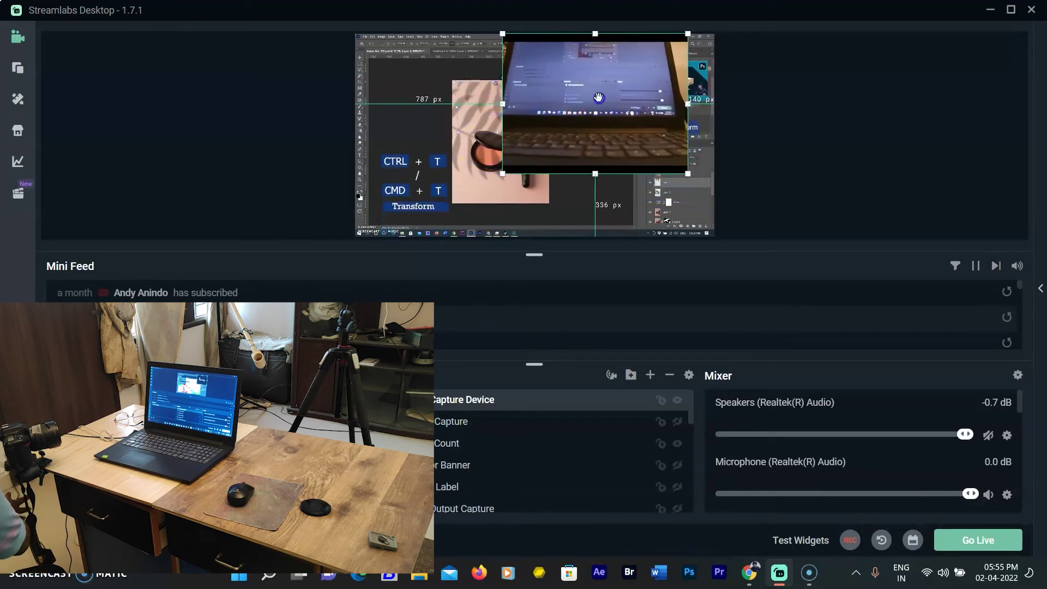
{"action": "left_click_drag", "start_coordinate": [599, 98], "coordinate": [629, 100]}
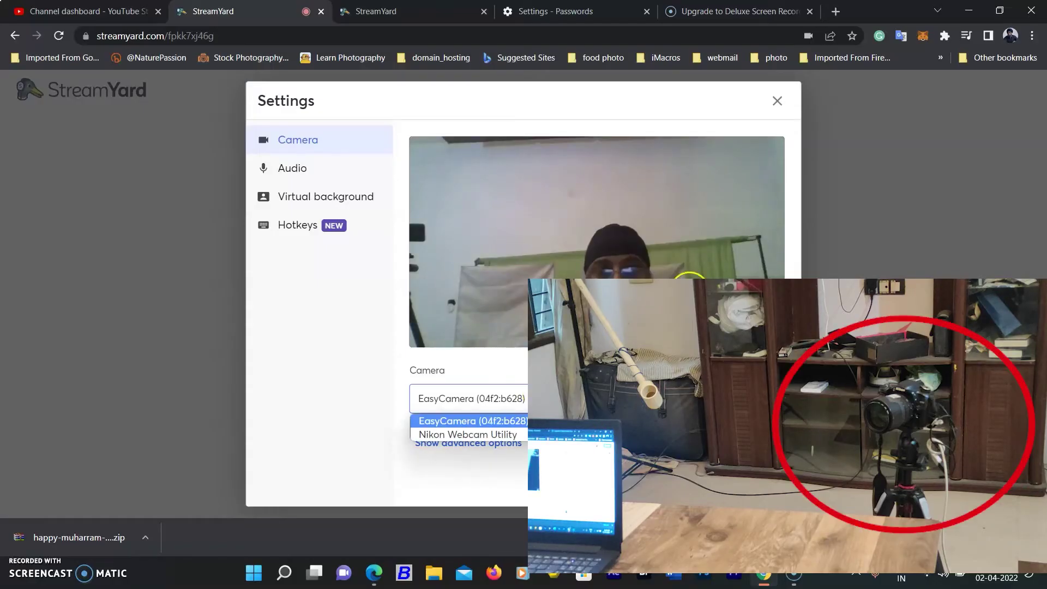
Step: Select Nikon Webcam Utility as StreamYard's camera
{"action": "left_click", "coordinate": [540, 420]}
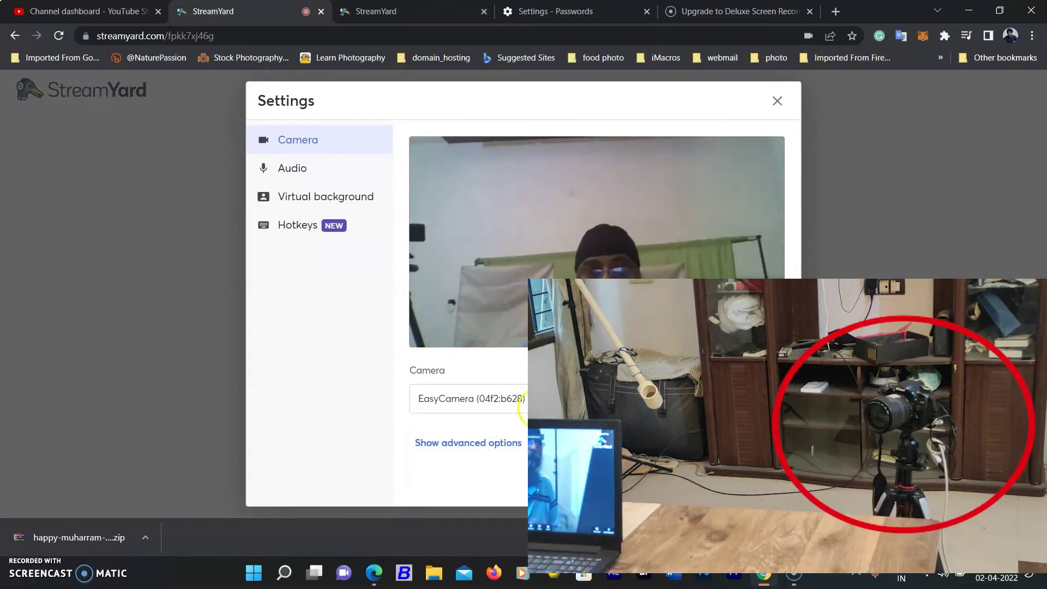
{"action": "left_click", "coordinate": [532, 408]}
{"action": "left_click", "coordinate": [468, 435]}
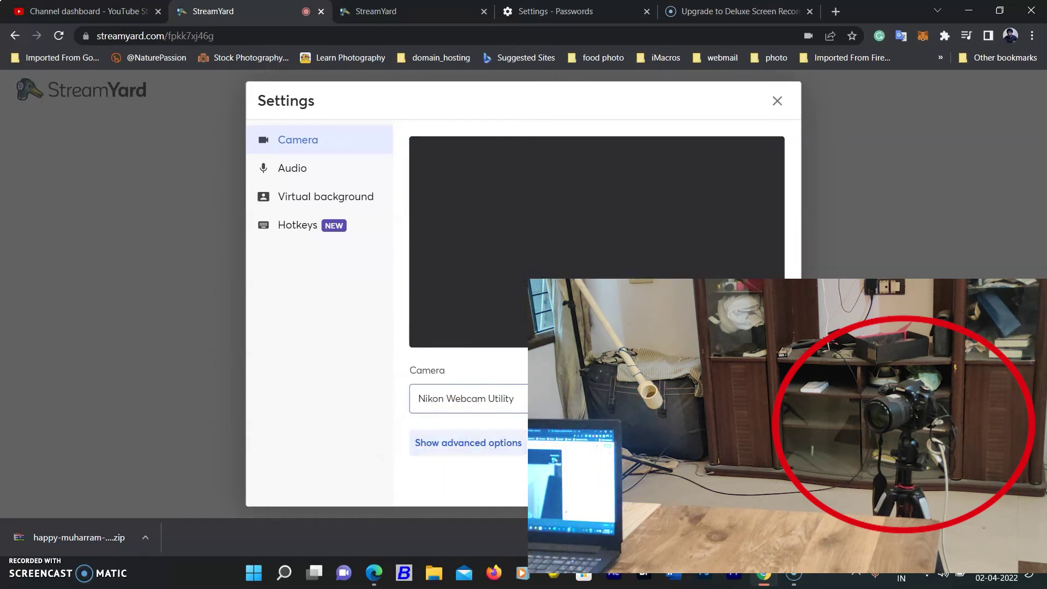
Step: Try 480p and 360p camera resolutions, settle on High Definition (720p), and close Settings
{"action": "left_click", "coordinate": [519, 443]}
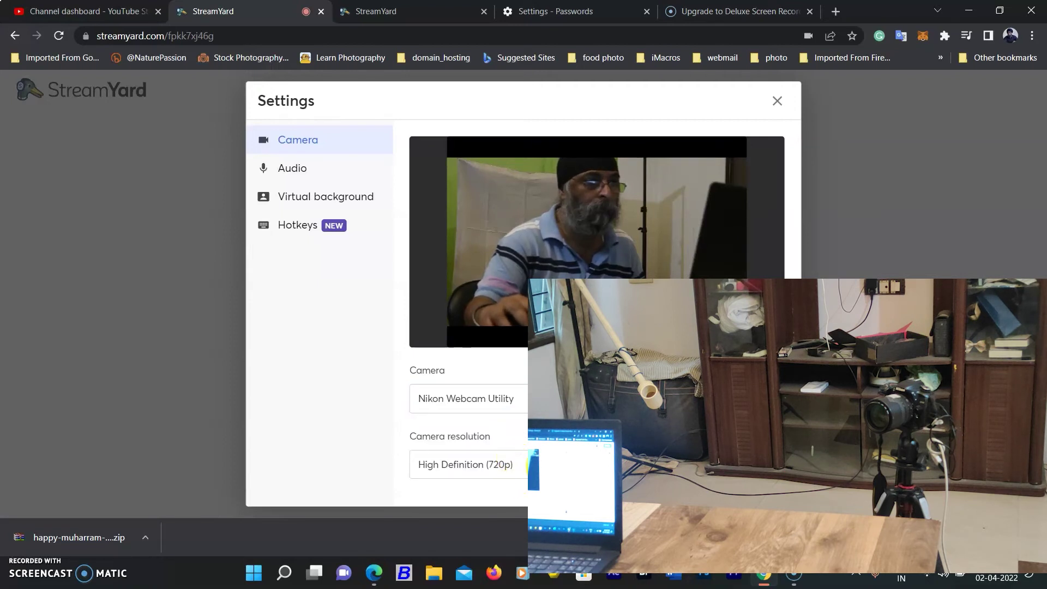
{"action": "left_click", "coordinate": [540, 464]}
{"action": "left_click", "coordinate": [537, 500]}
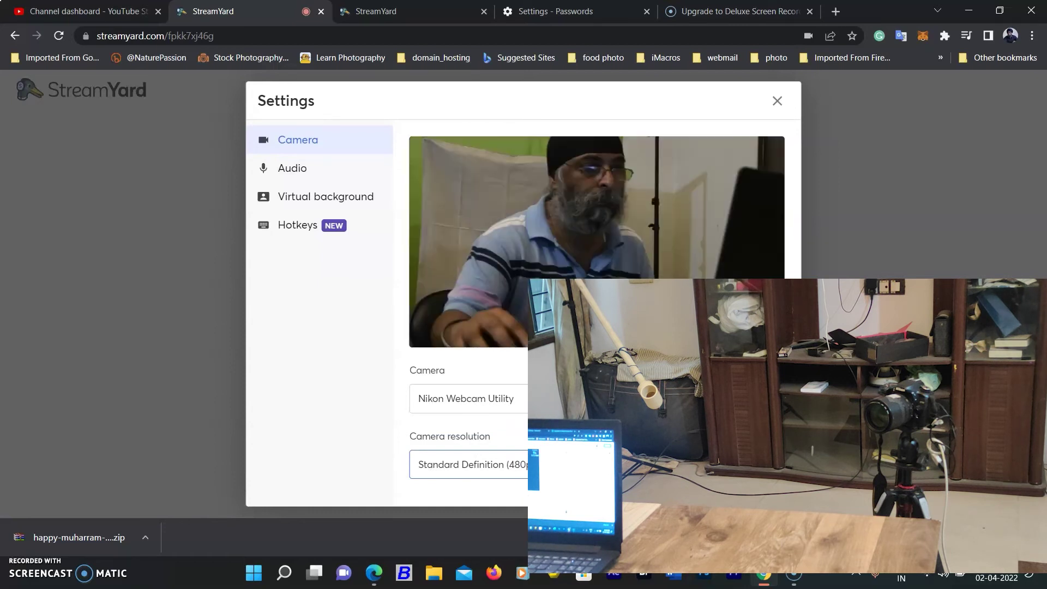
{"action": "left_click", "coordinate": [535, 466]}
{"action": "left_click", "coordinate": [510, 515]}
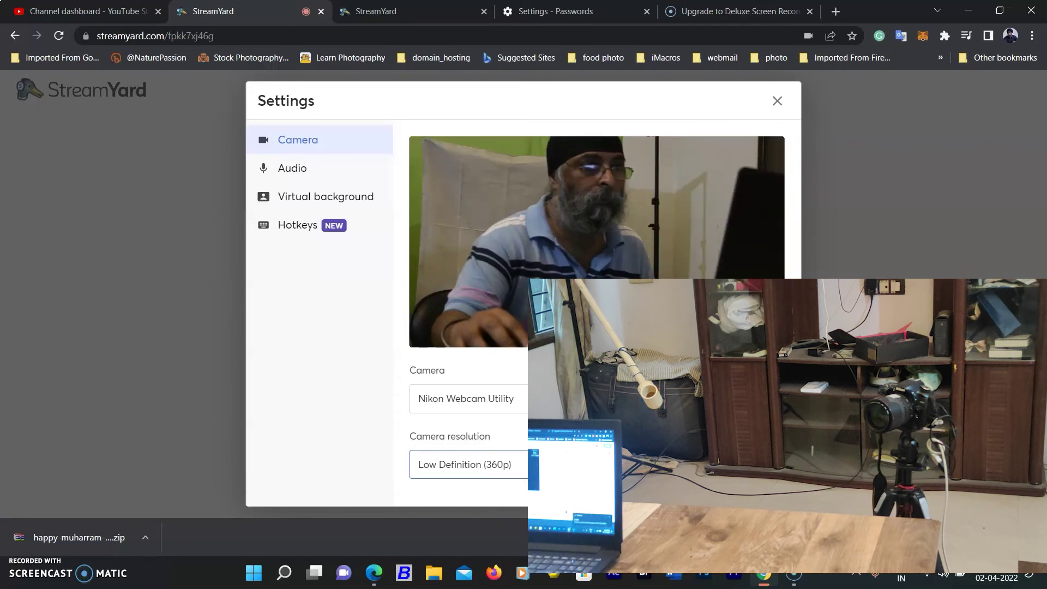
{"action": "left_click", "coordinate": [507, 465]}
{"action": "left_click", "coordinate": [510, 484]}
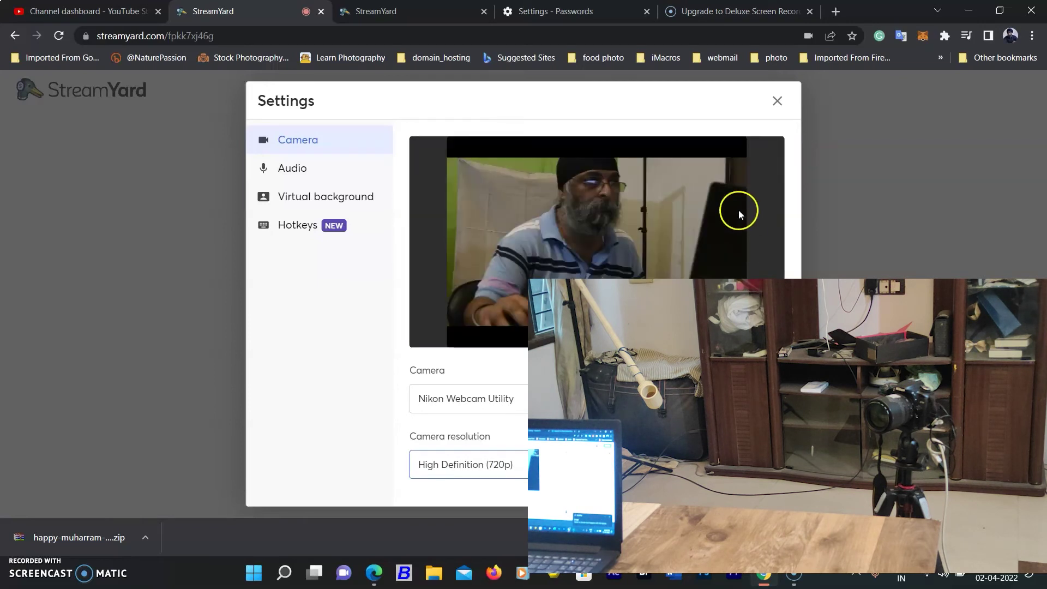
{"action": "left_click", "coordinate": [777, 101]}
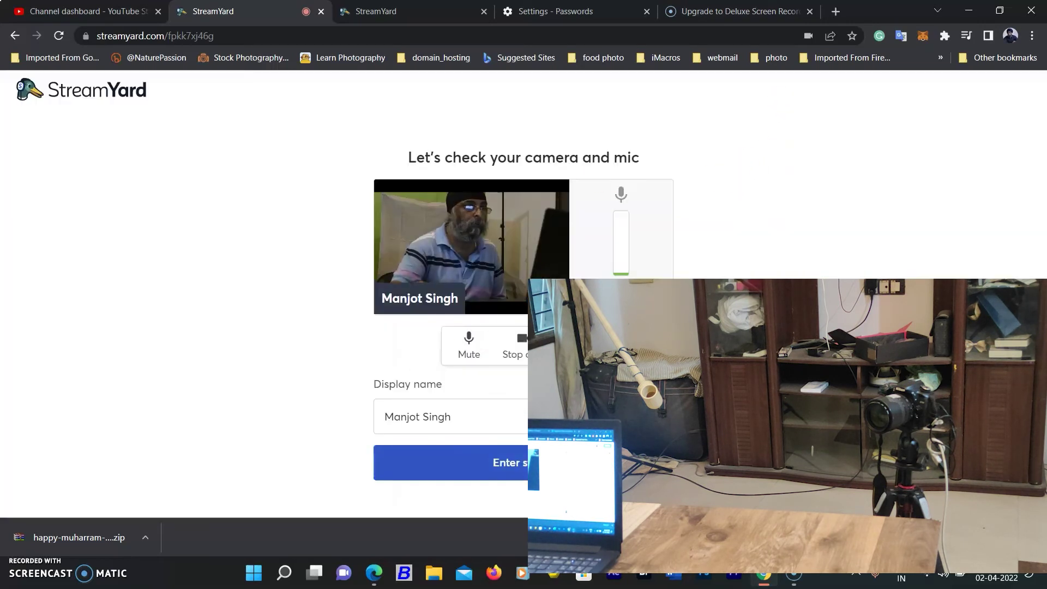
Step: Enter the studio, dismiss the not-in-stream notice, and add your own camera tile to the stage
{"action": "left_click", "coordinate": [546, 463]}
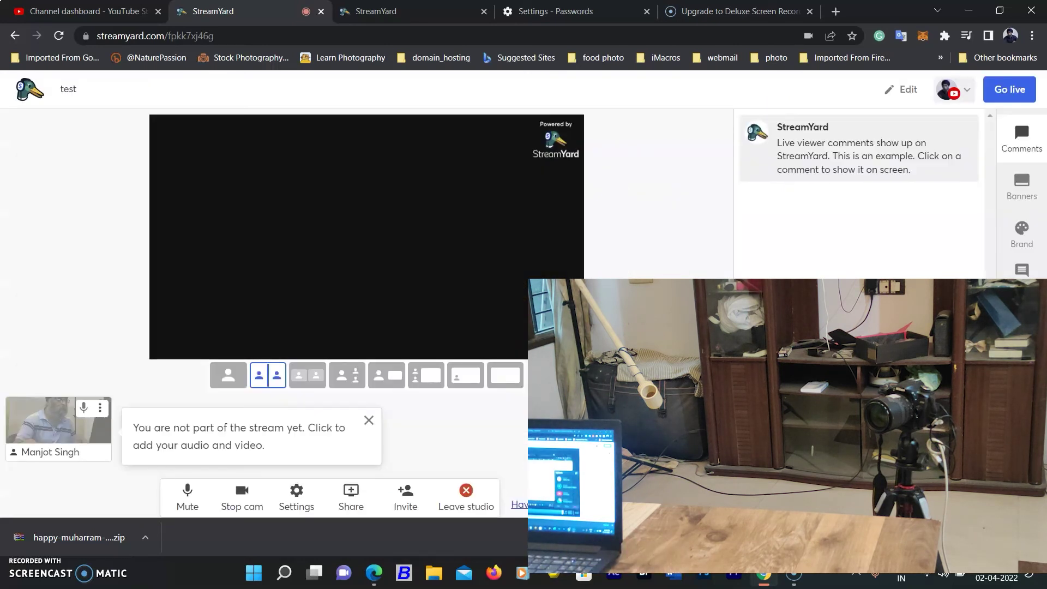
{"action": "mouse_move", "coordinate": [56, 410]}
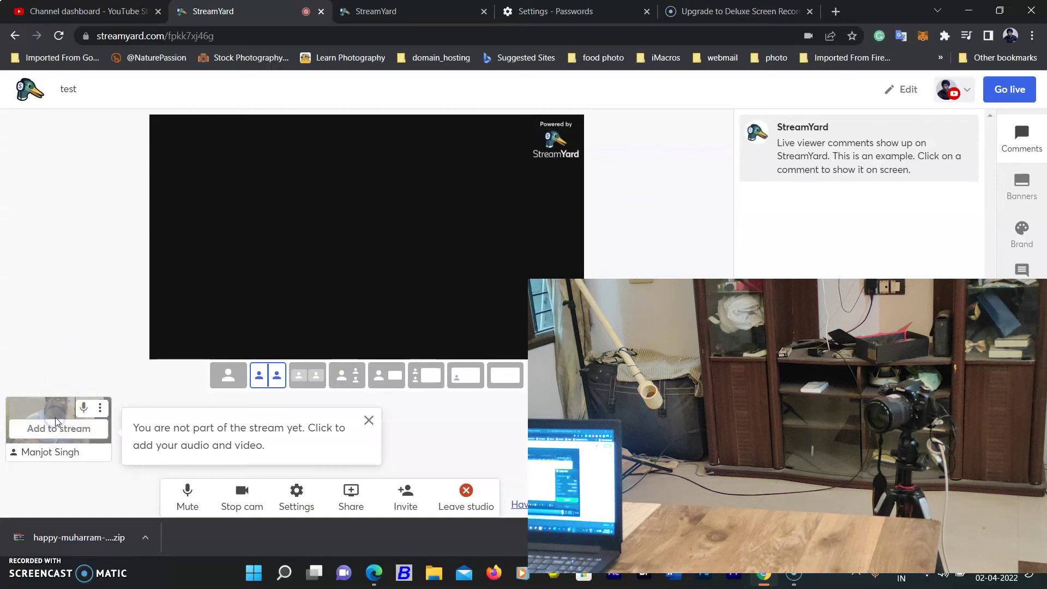
{"action": "left_click", "coordinate": [61, 418]}
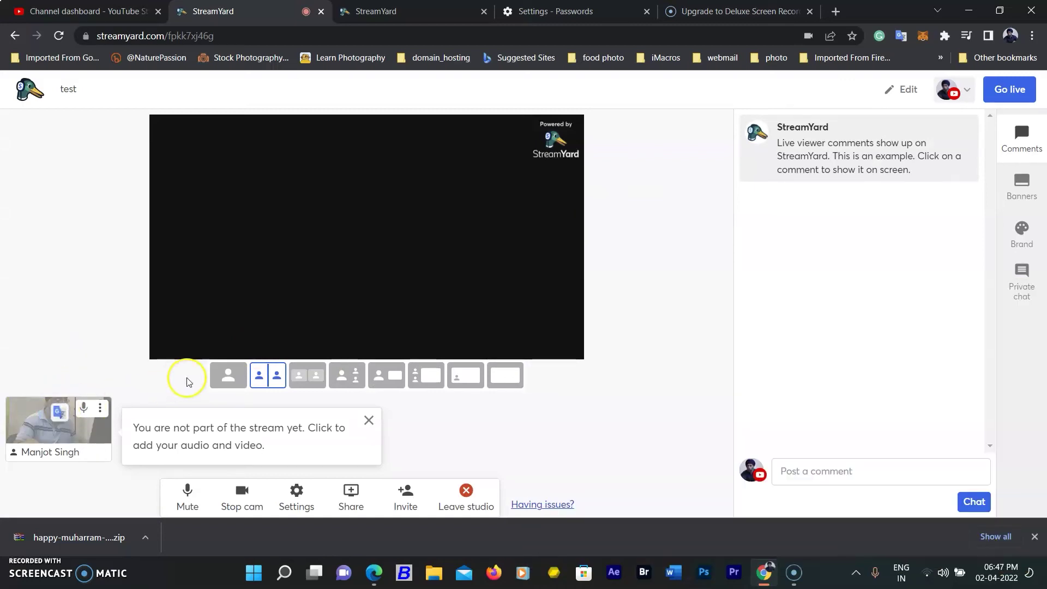
{"action": "left_click", "coordinate": [369, 419]}
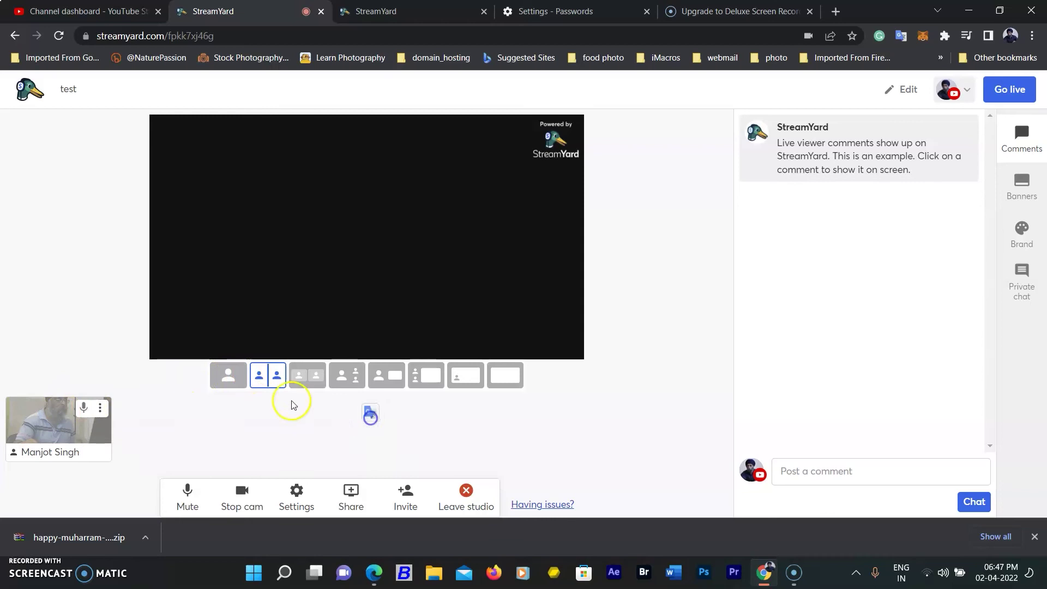
{"action": "left_click", "coordinate": [59, 427]}
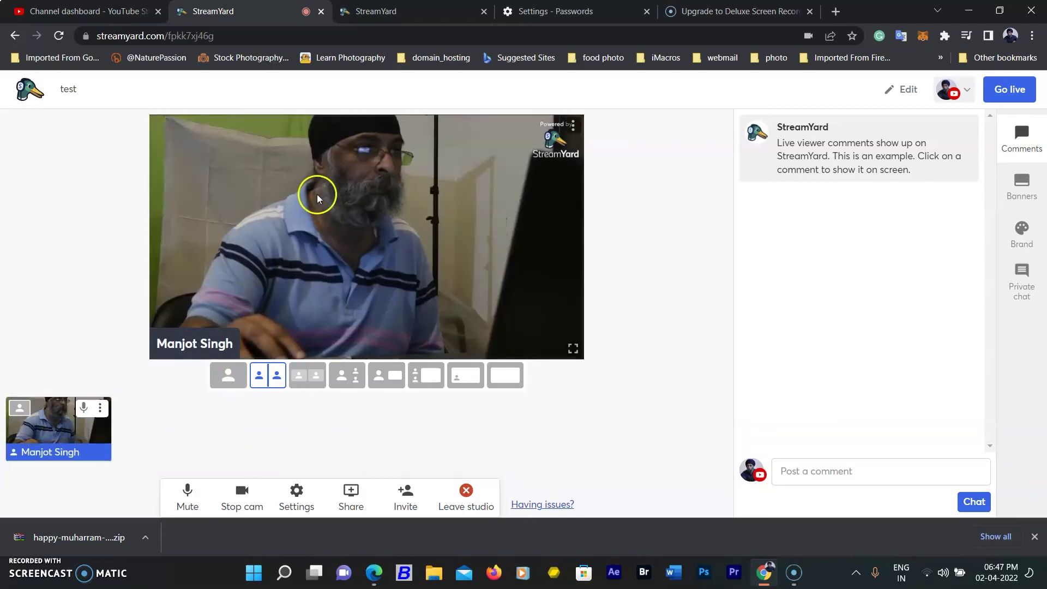